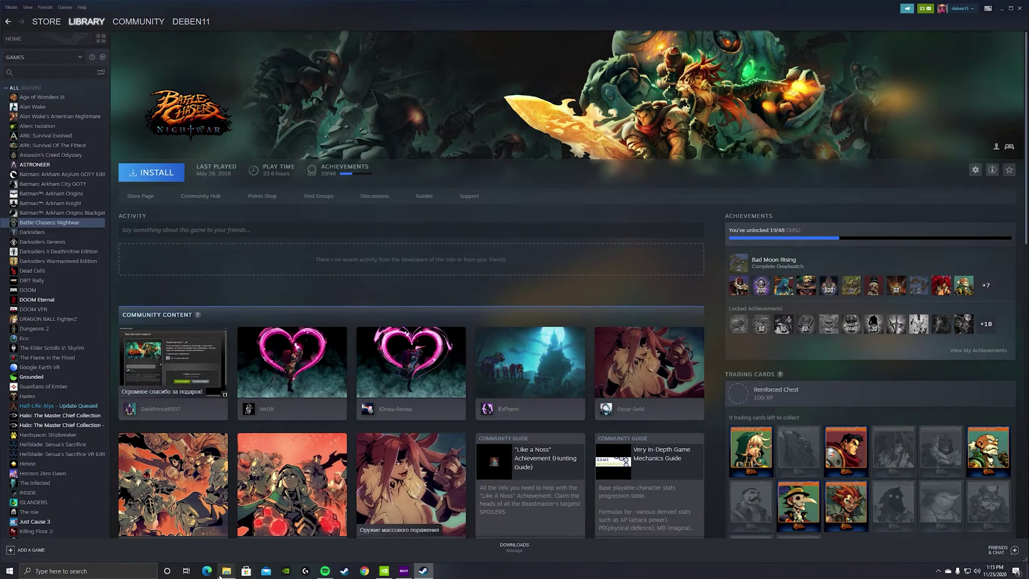
# Step: Switch to File Explorer at the Games (E:) drive and look inside the SteamLibrary folder
pyautogui.moveTo(226, 570)
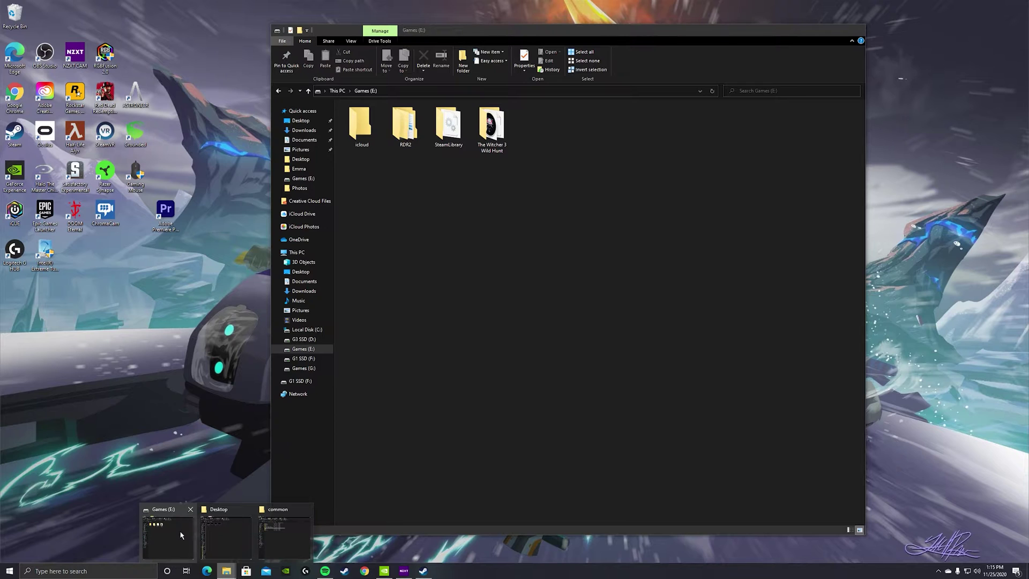
pyautogui.click(180, 534)
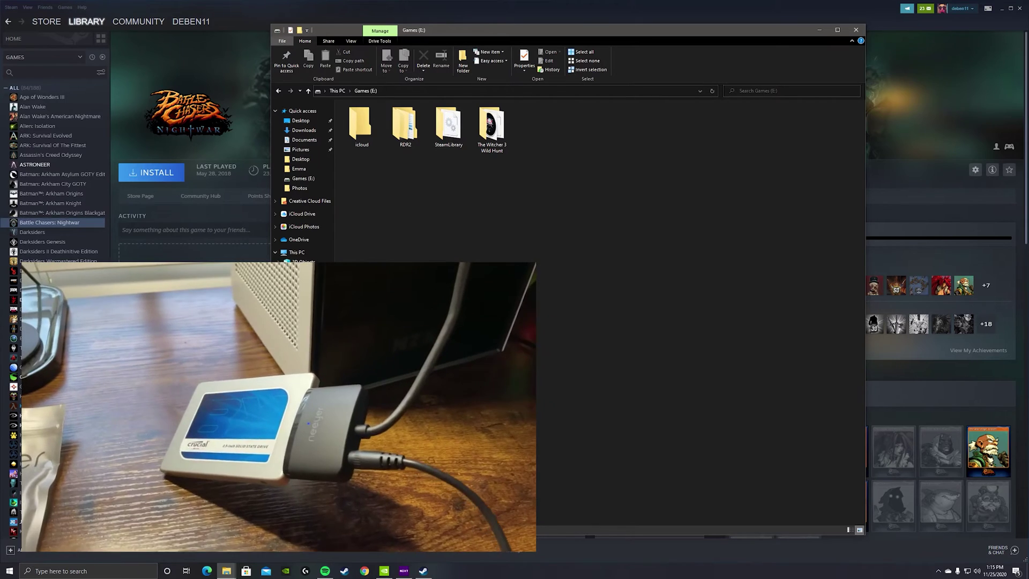
pyautogui.doubleClick(448, 135)
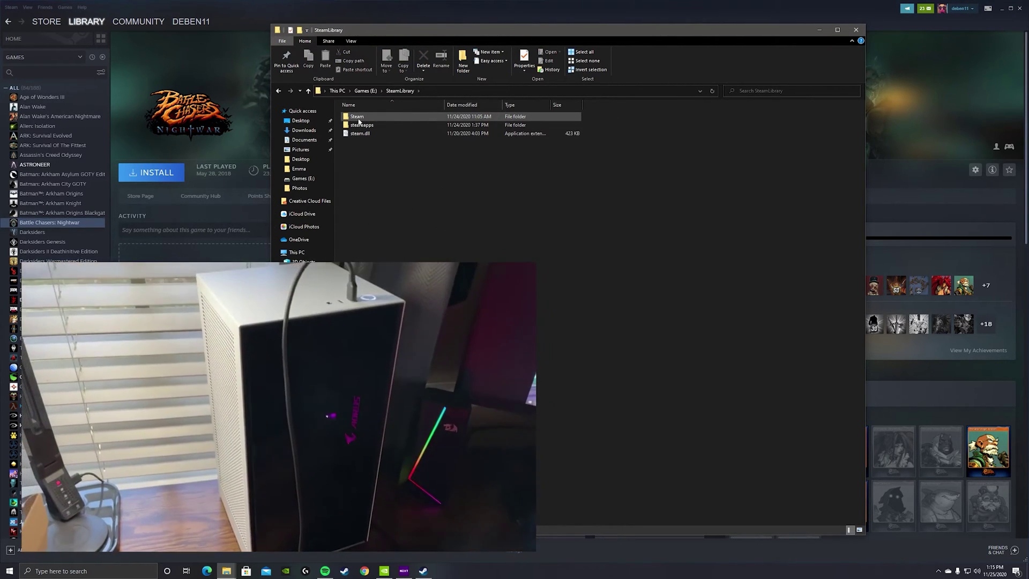
pyautogui.click(278, 90)
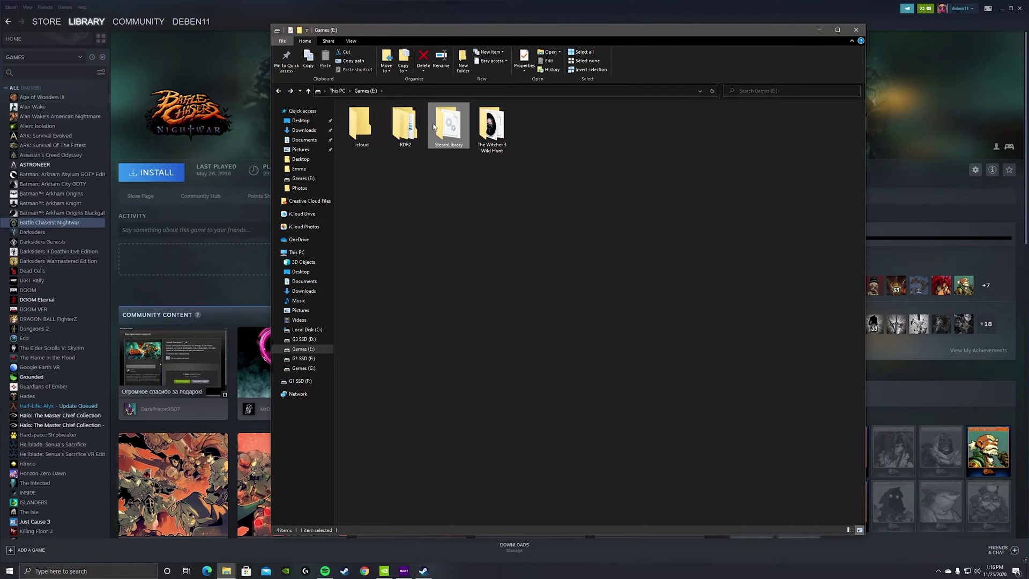
pyautogui.doubleClick(433, 126)
pyautogui.click(278, 91)
pyautogui.moveTo(442, 135)
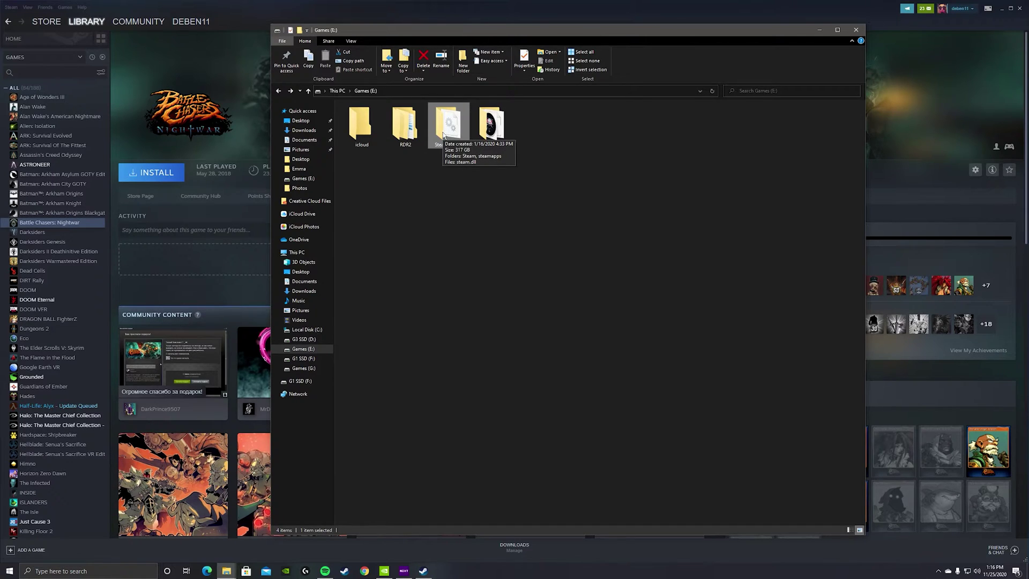
# Step: Examine the game folders in SteamLibrary\steamapps\common on drive E:, and return to the SteamLibrary folder
pyautogui.doubleClick(442, 135)
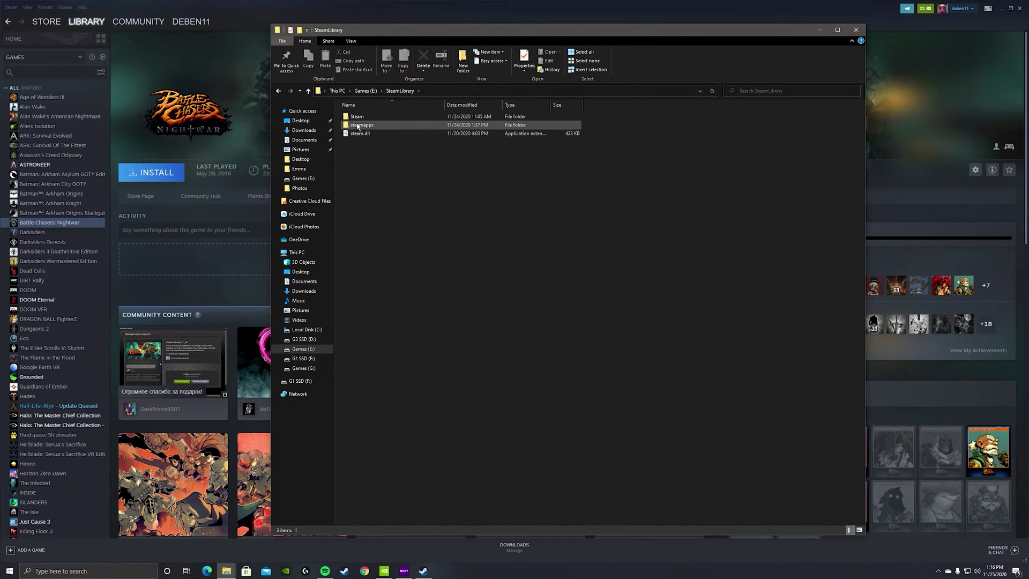
pyautogui.doubleClick(360, 127)
pyautogui.doubleClick(356, 116)
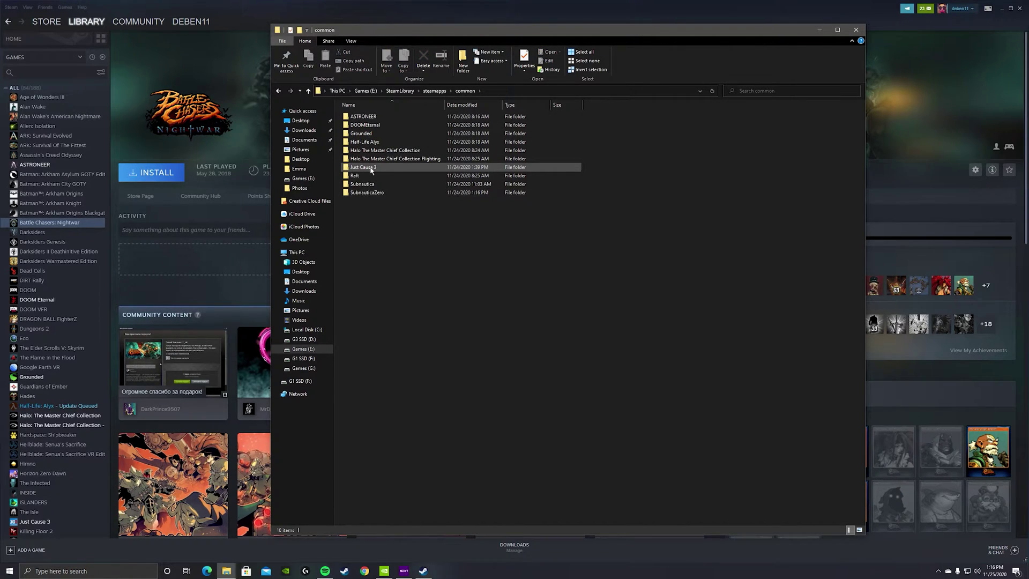
pyautogui.click(278, 91)
pyautogui.click(278, 91)
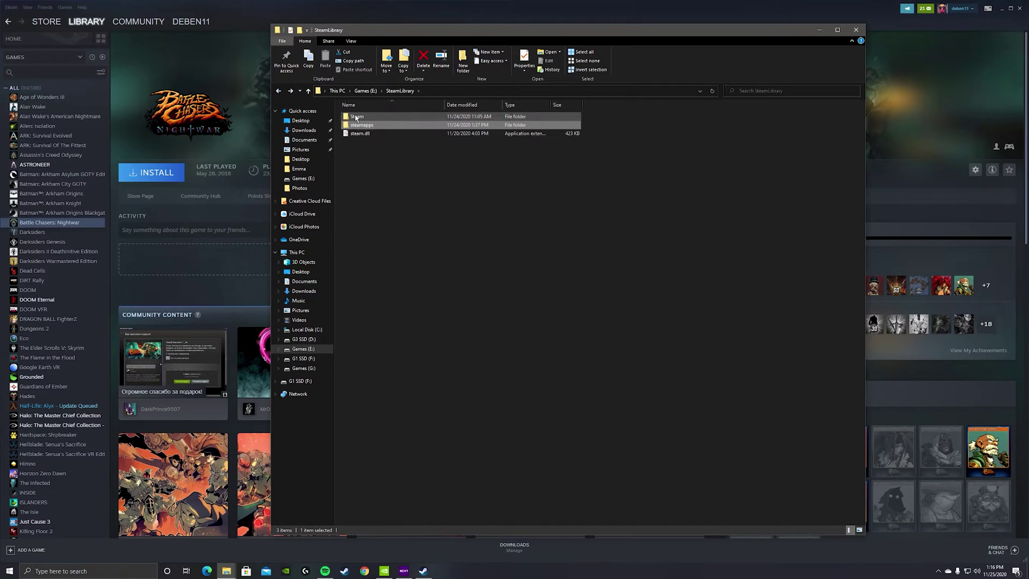
# Step: Cut the Battle Chasers Nightwar folder from SteamLibrary\Steam\steamapps\common
pyautogui.doubleClick(357, 116)
pyautogui.doubleClick(369, 116)
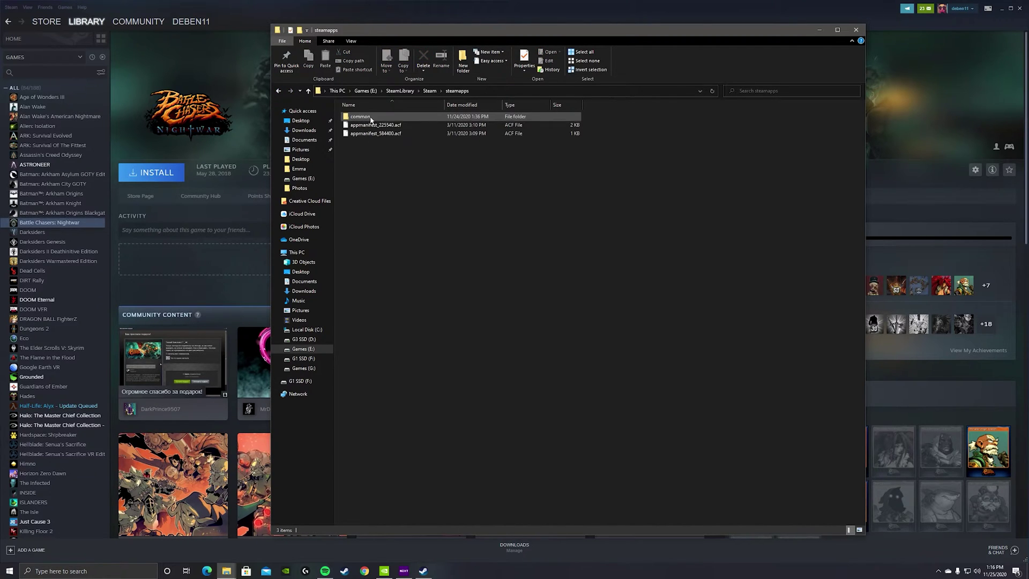
pyautogui.doubleClick(369, 117)
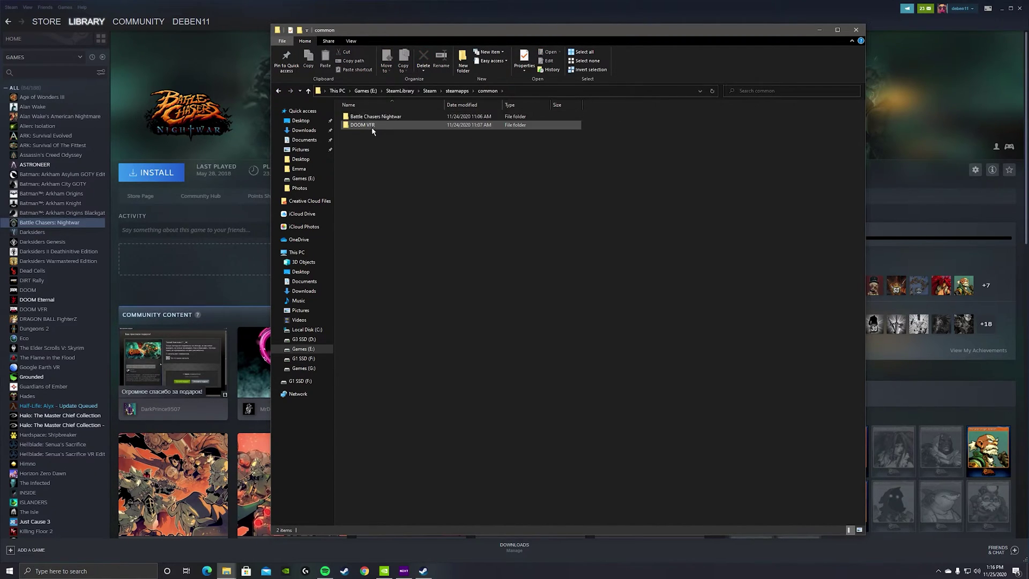
pyautogui.moveTo(371, 129)
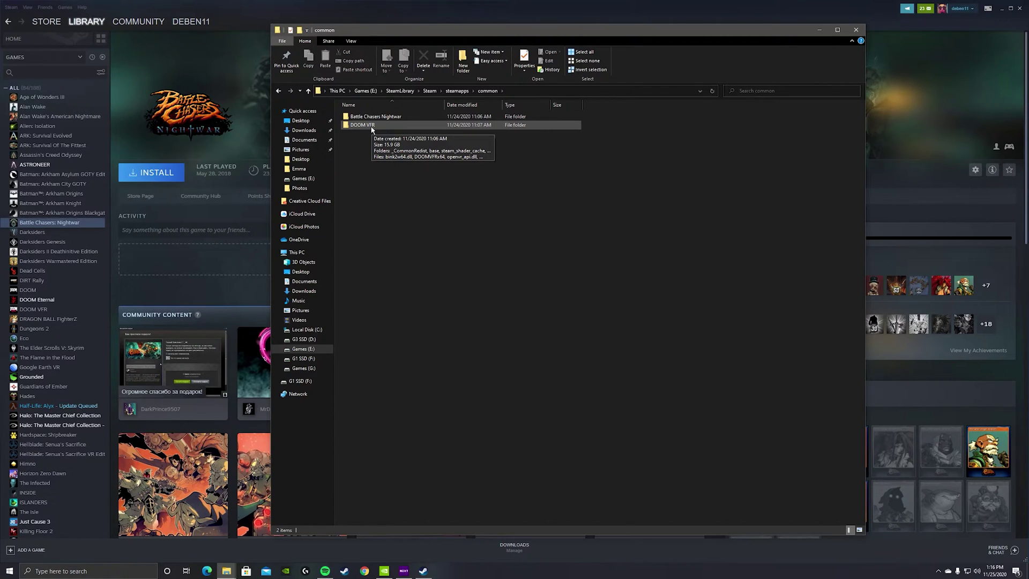
pyautogui.rightClick(379, 118)
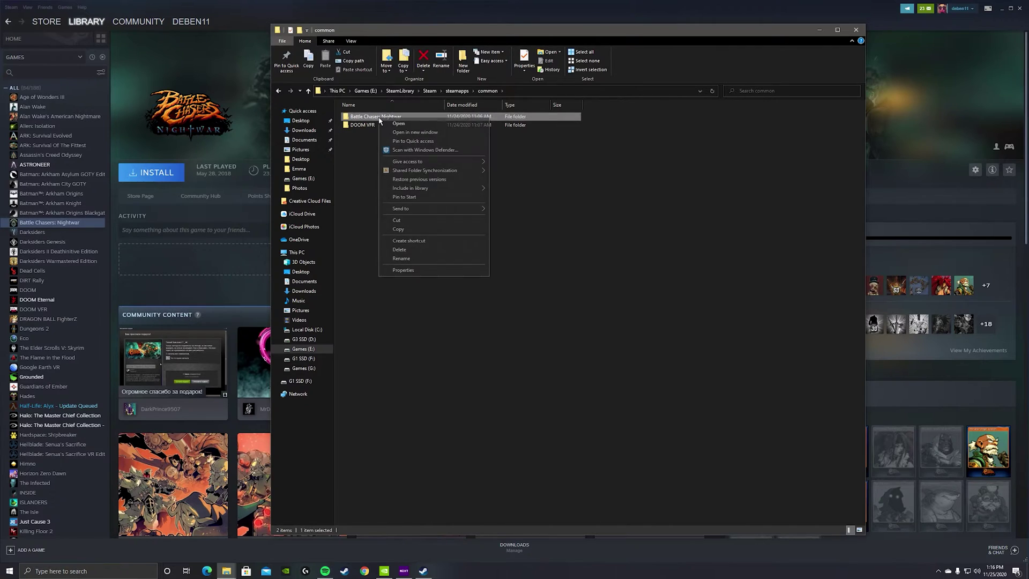
pyautogui.click(404, 221)
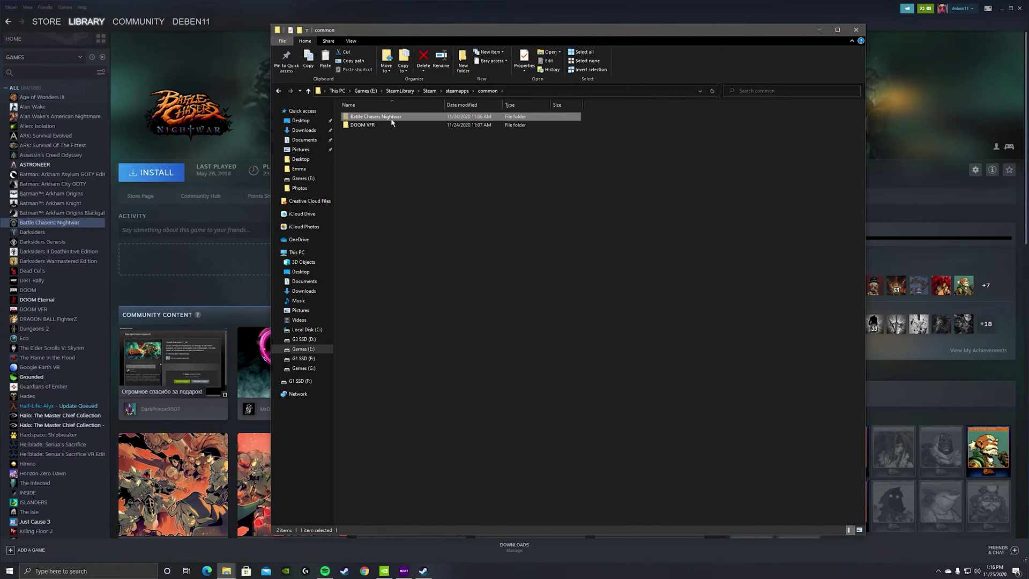
# Step: Paste the cut Battle Chasers Nightwar folder into SteamLibrary\steamapps\common on drive E:
pyautogui.click(278, 91)
pyautogui.click(278, 92)
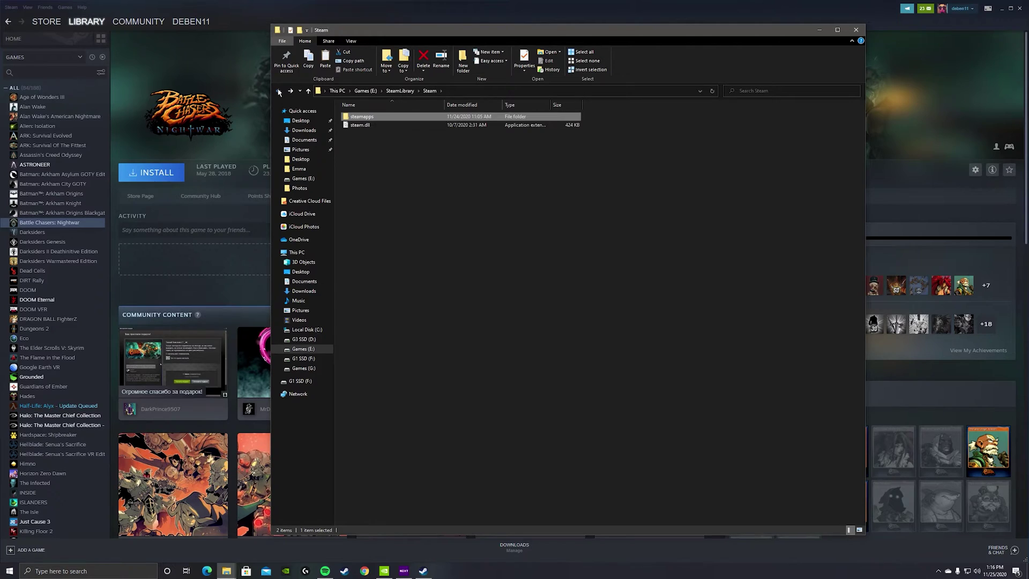
pyautogui.click(279, 91)
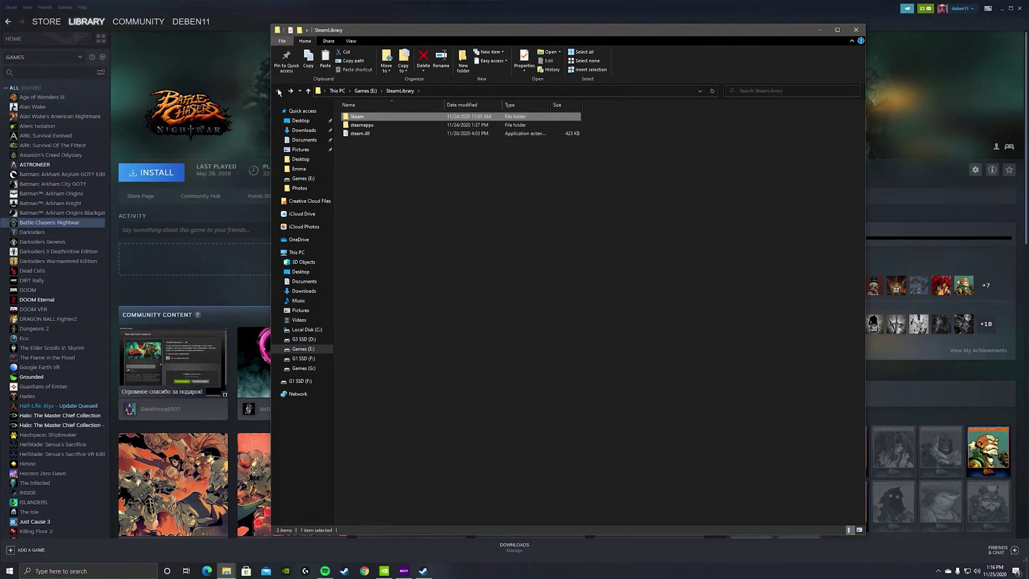
pyautogui.doubleClick(368, 124)
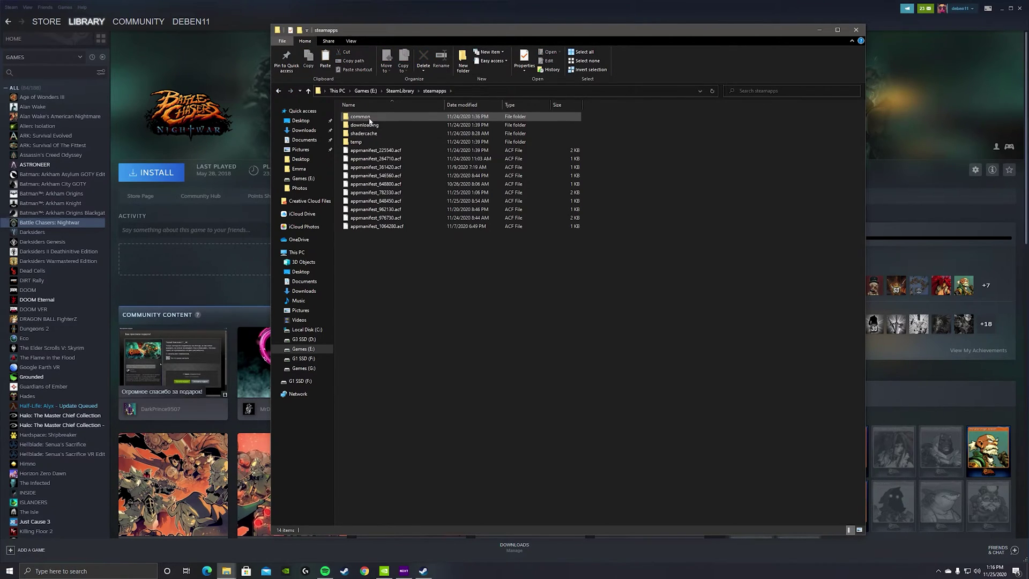
pyautogui.doubleClick(369, 118)
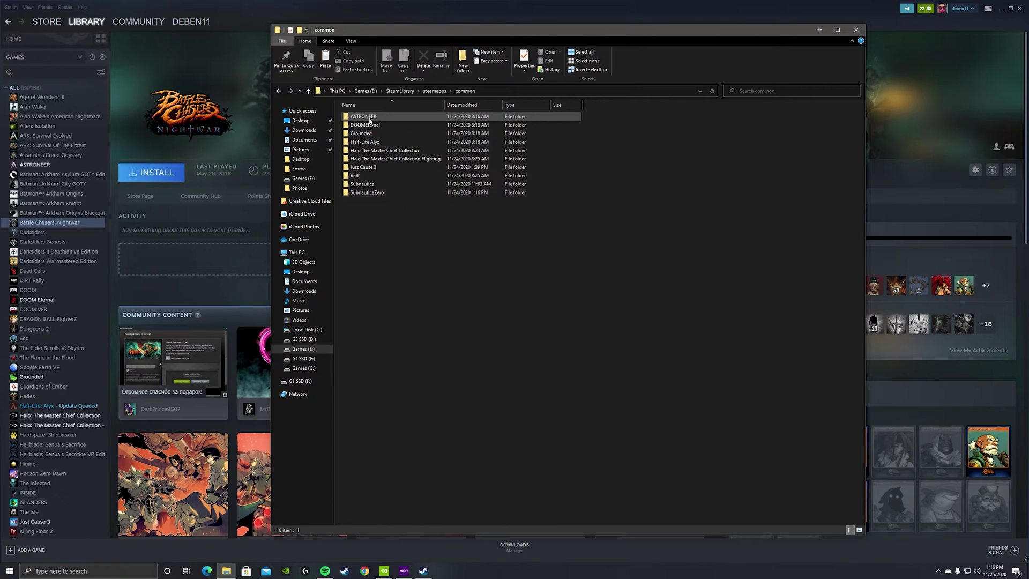
pyautogui.rightClick(381, 224)
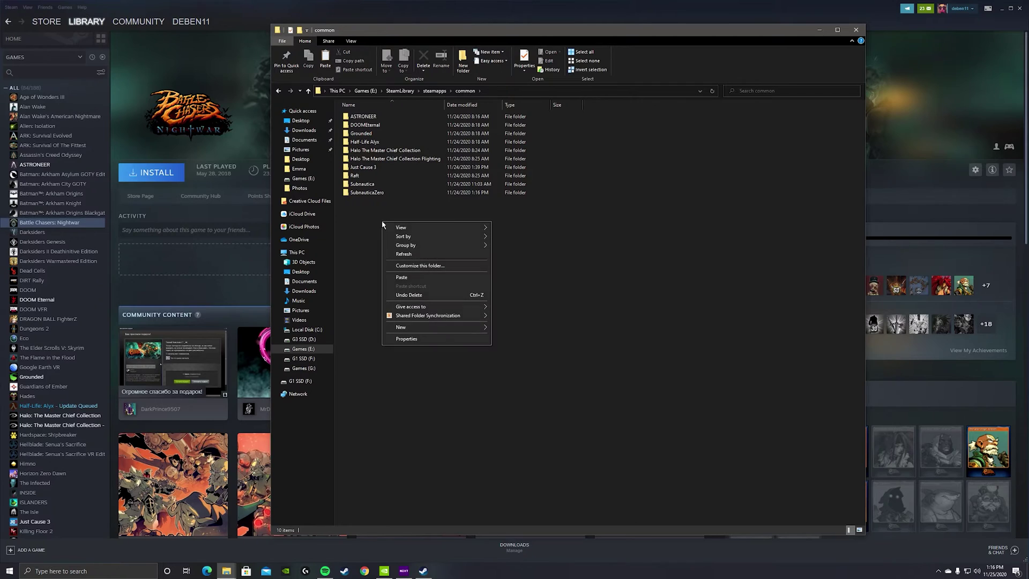
pyautogui.click(401, 274)
pyautogui.click(392, 255)
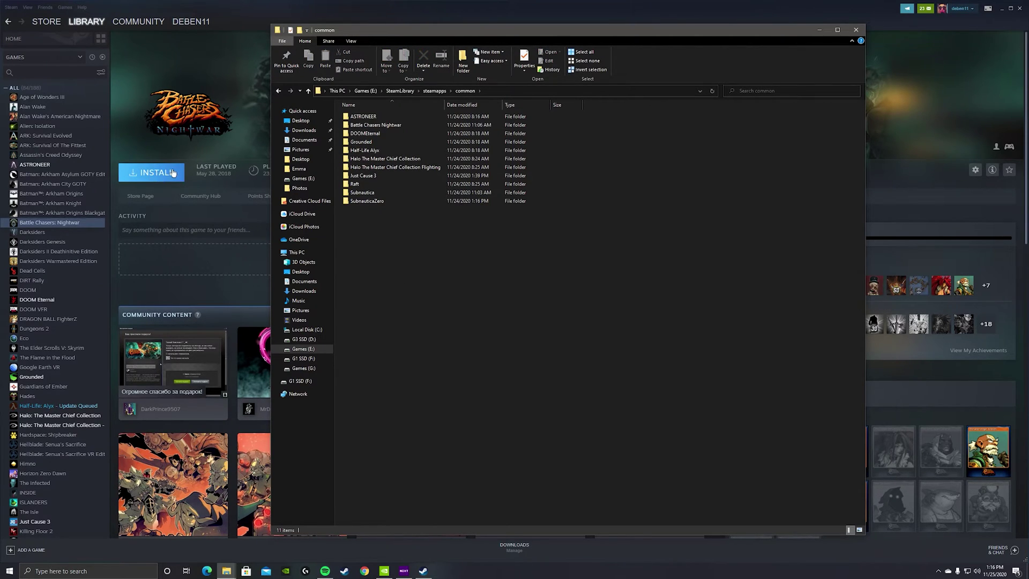
# Step: Run the BC application from the moved Battle Chasers Nightwar folder and install the game under E:\SteamLibrary
pyautogui.doubleClick(372, 126)
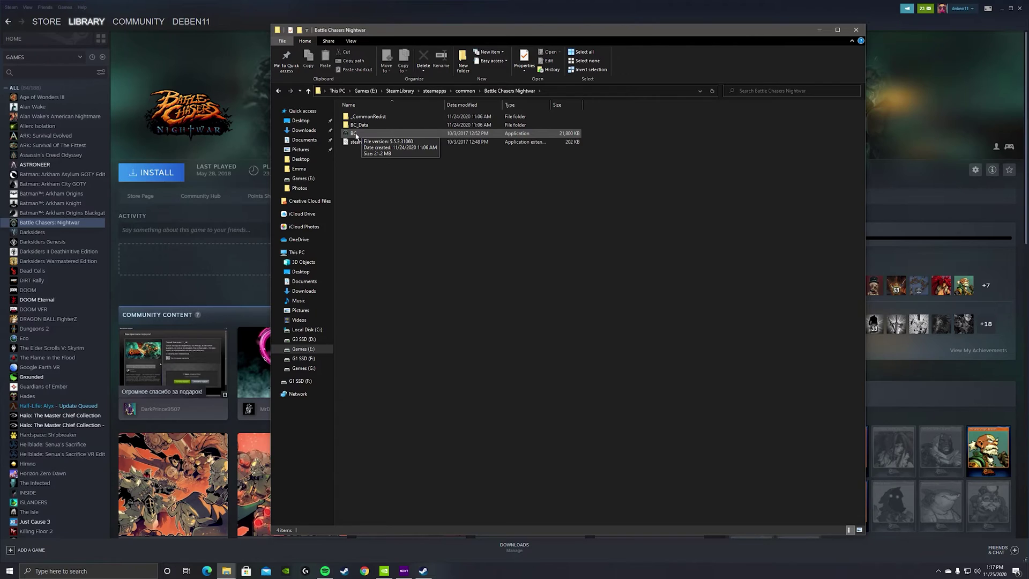
pyautogui.click(356, 135)
pyautogui.doubleClick(355, 135)
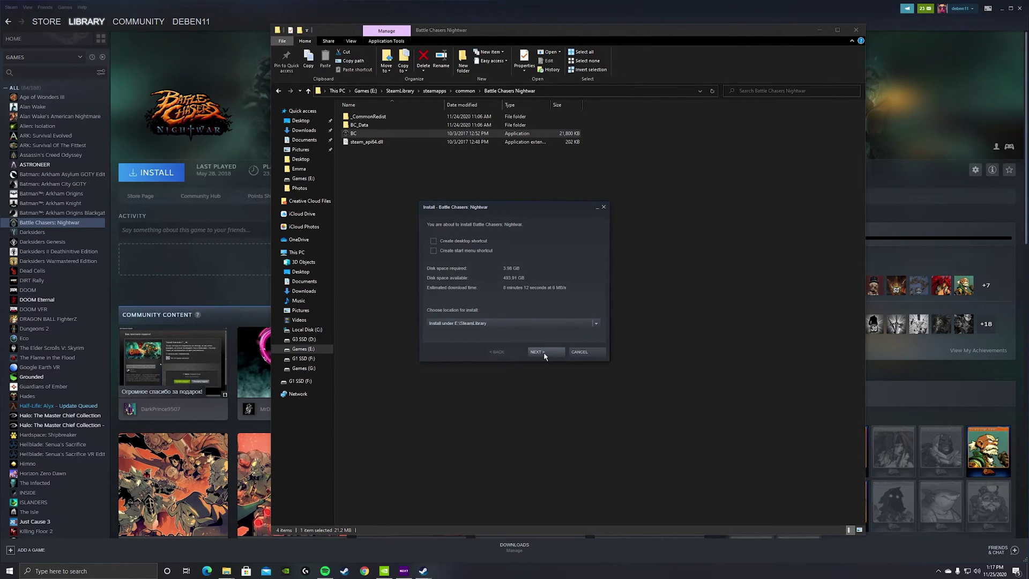
pyautogui.click(542, 352)
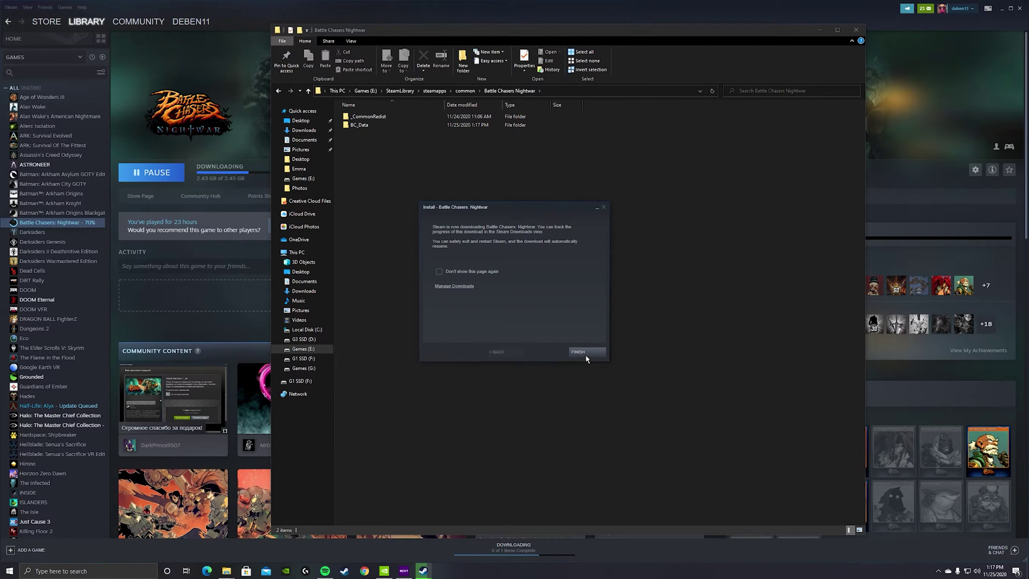
pyautogui.click(586, 353)
# Step: Switch to Steam, check the download progress of Battle Chasers: Nightwar and return to the library home
pyautogui.click(119, 210)
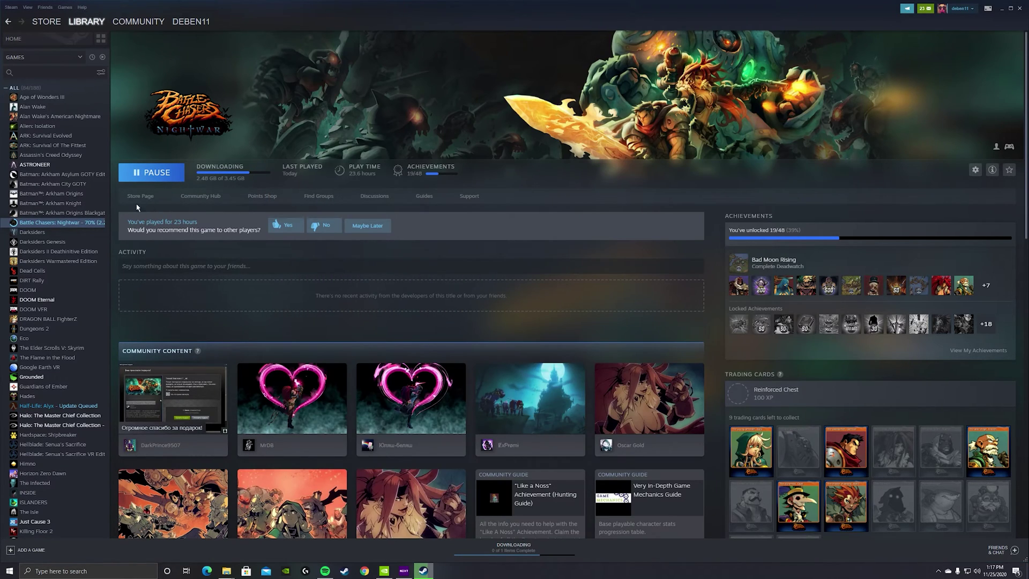
pyautogui.click(510, 549)
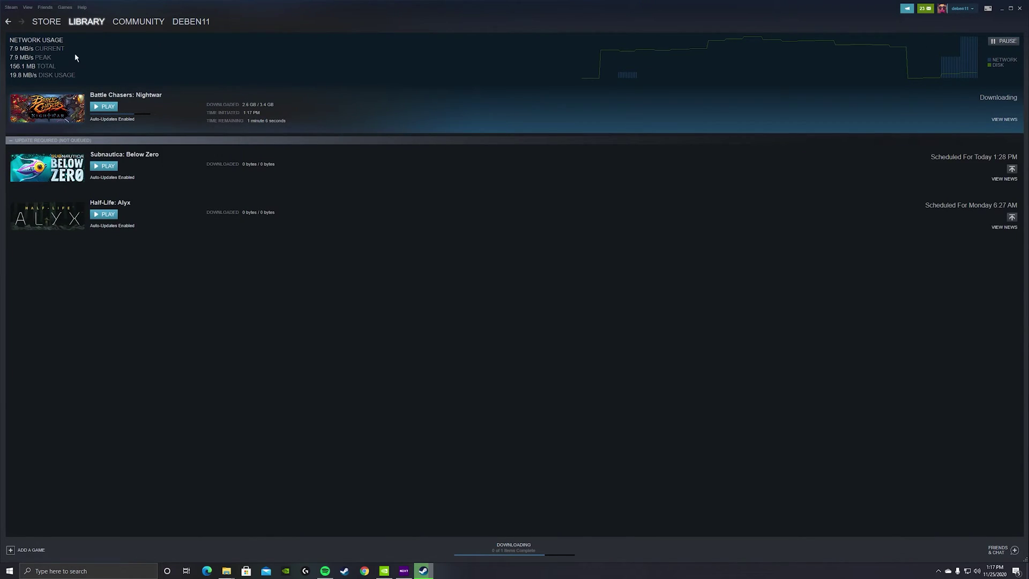
pyautogui.click(86, 22)
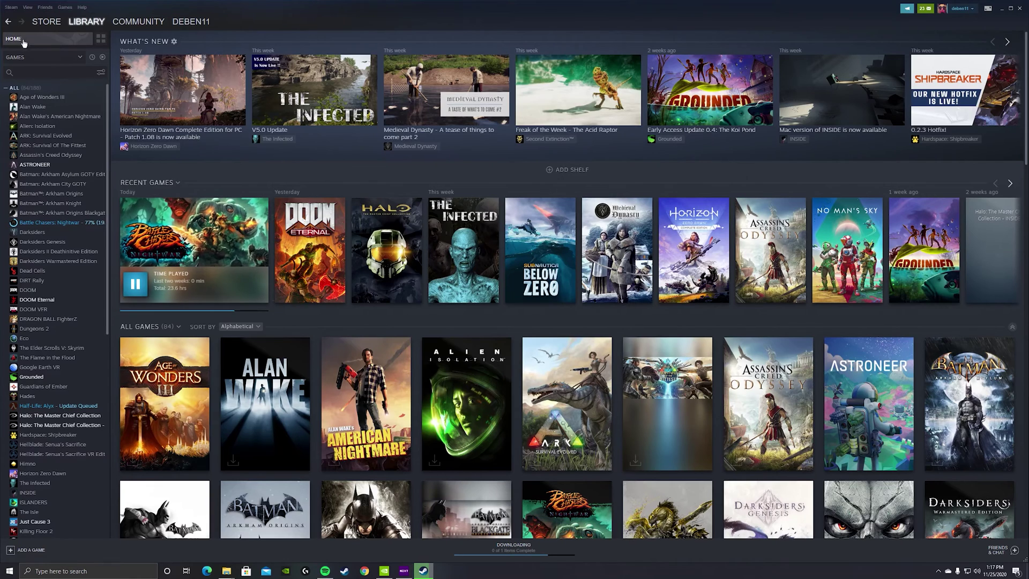
# Step: Open the Steam library folders from the Downloads settings and select the E:\SteamLibrary entry
pyautogui.click(10, 8)
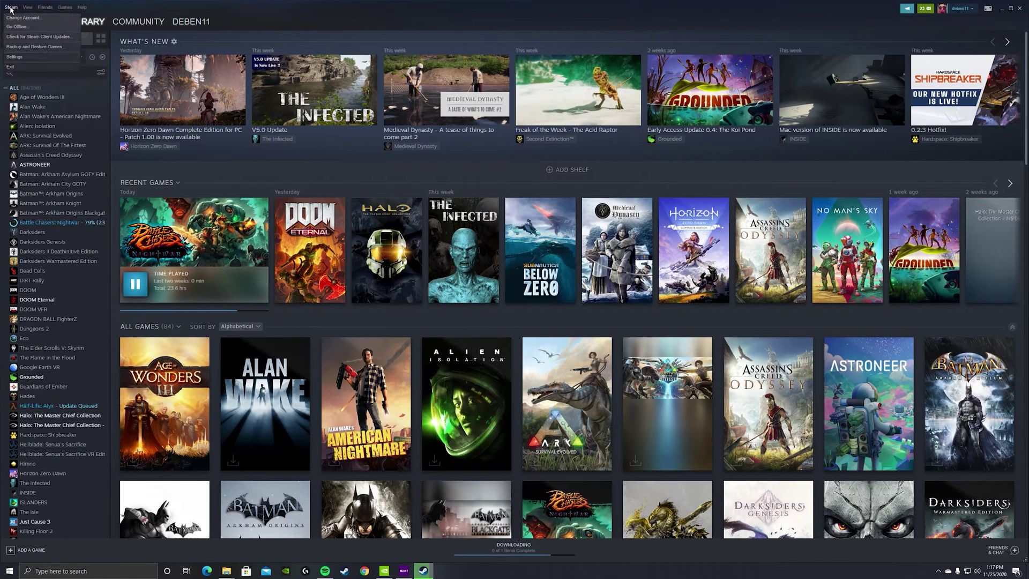
pyautogui.click(24, 56)
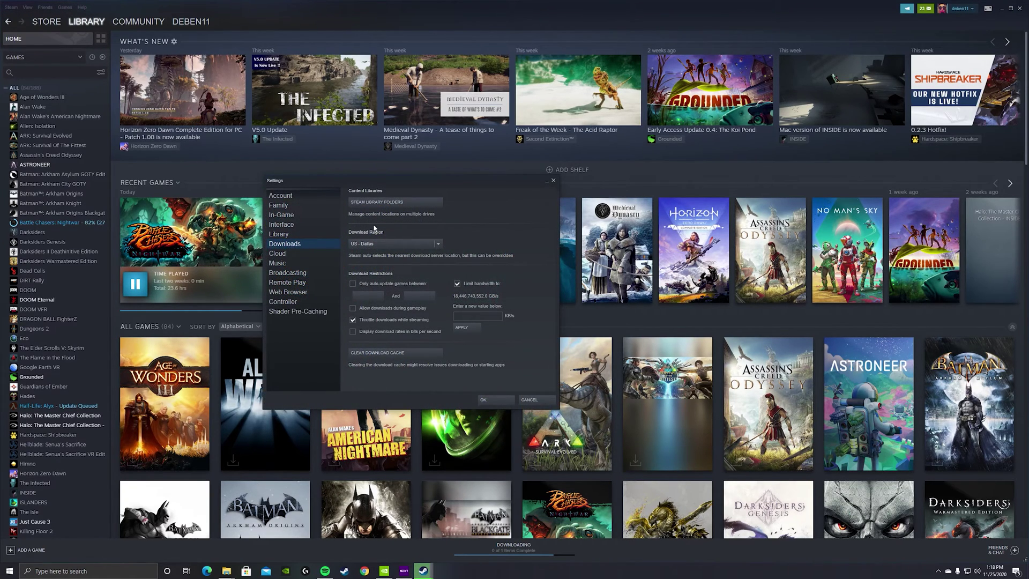
pyautogui.click(389, 203)
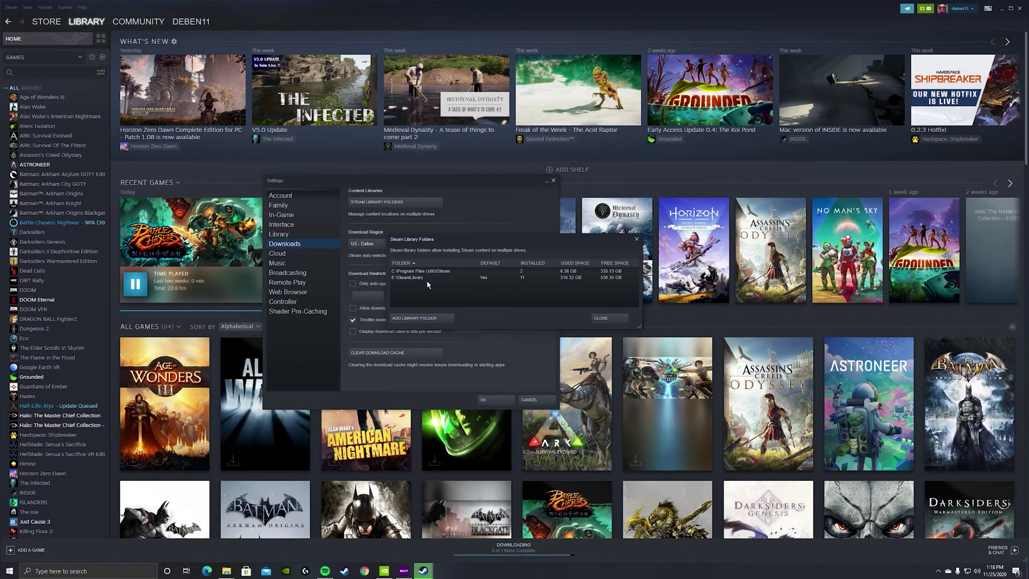
pyautogui.click(418, 279)
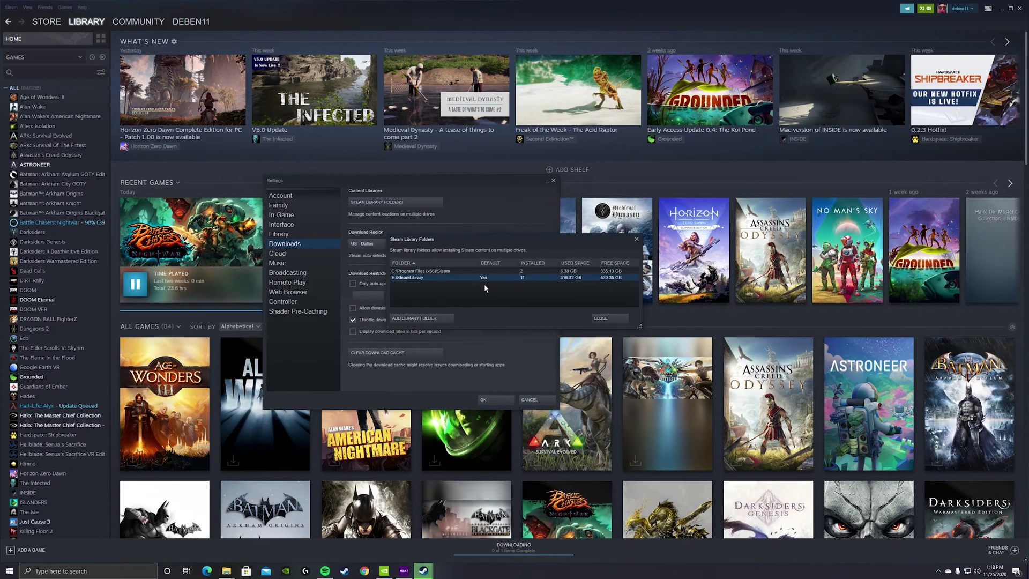
# Step: Try to add the existing SteamLibrary folder on drive E: as a new Steam library folder
pyautogui.click(420, 322)
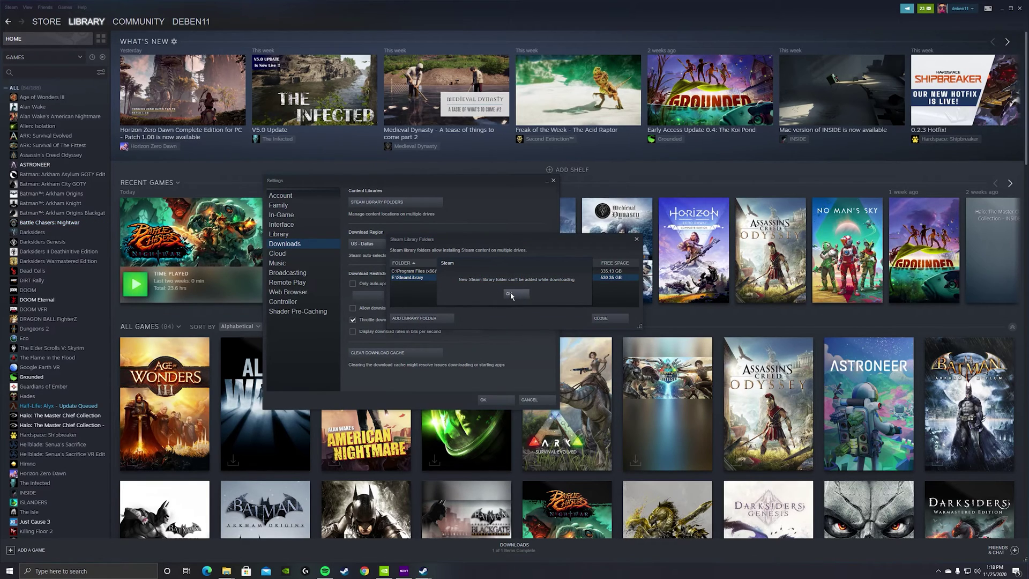
pyautogui.click(509, 293)
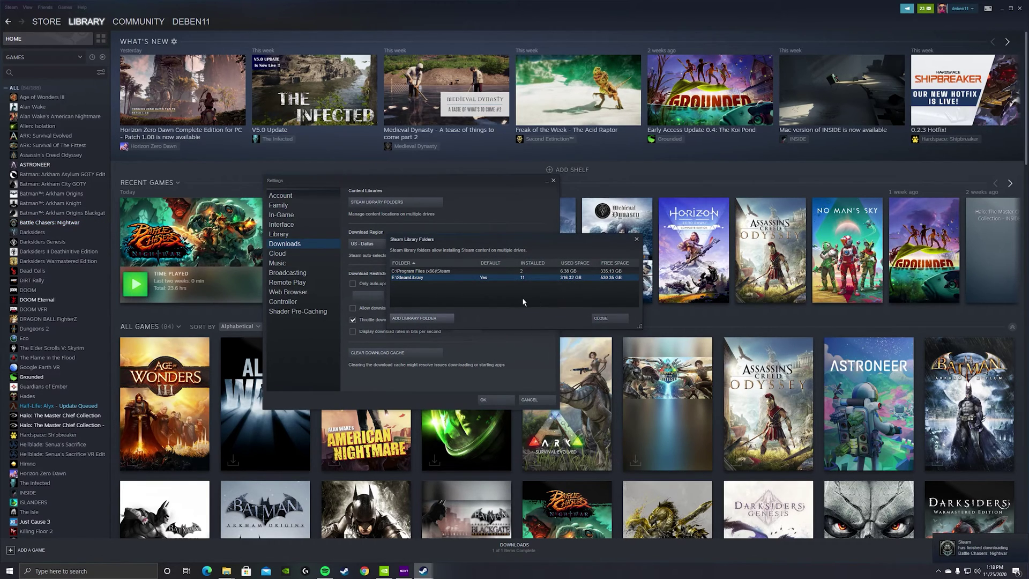
pyautogui.click(422, 317)
pyautogui.click(565, 231)
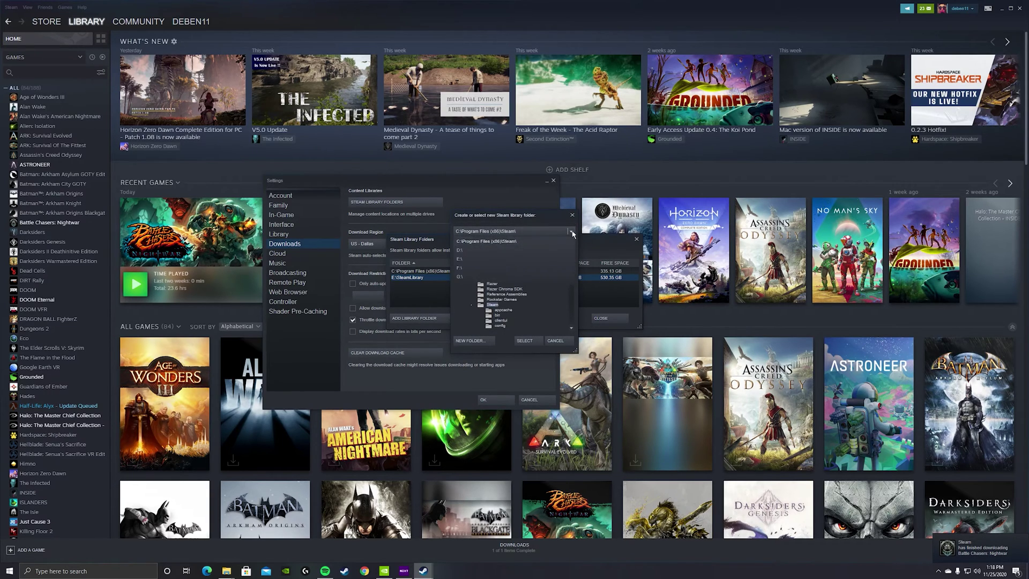
pyautogui.click(459, 263)
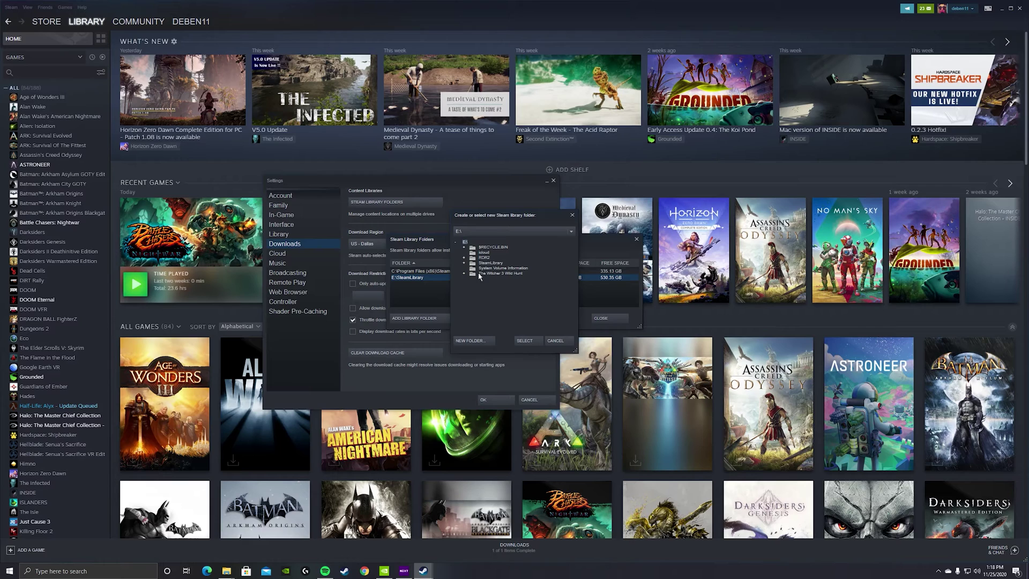
pyautogui.click(484, 263)
pyautogui.click(464, 263)
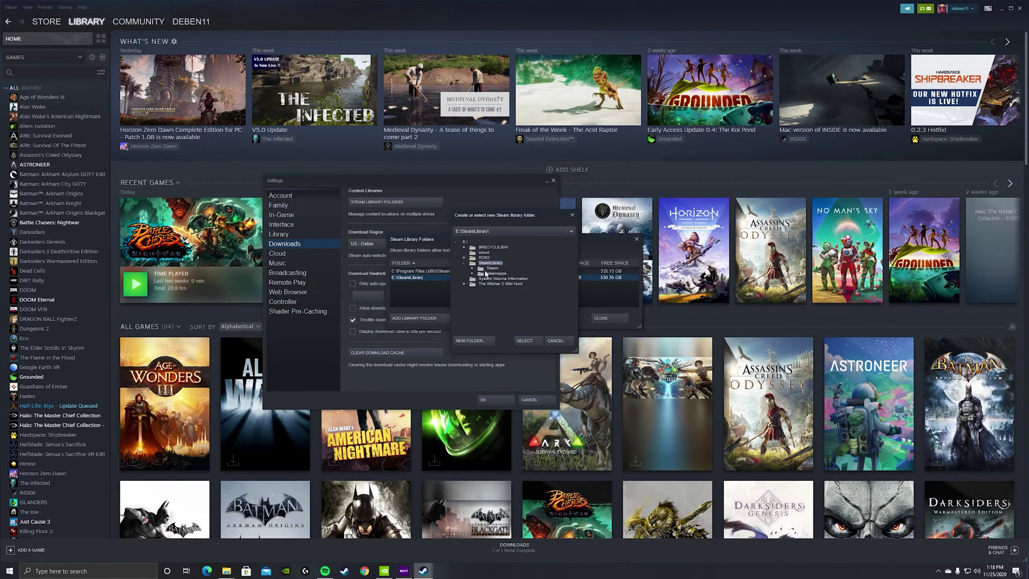
pyautogui.click(525, 340)
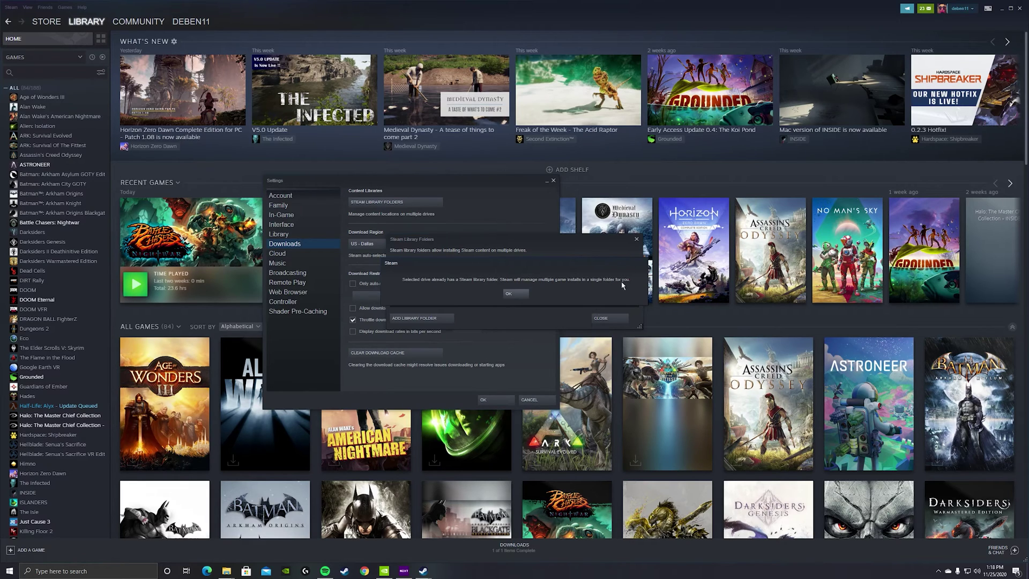
# Step: Dismiss the library folder message and close both the Steam Library Folders list and the Settings window
pyautogui.click(514, 293)
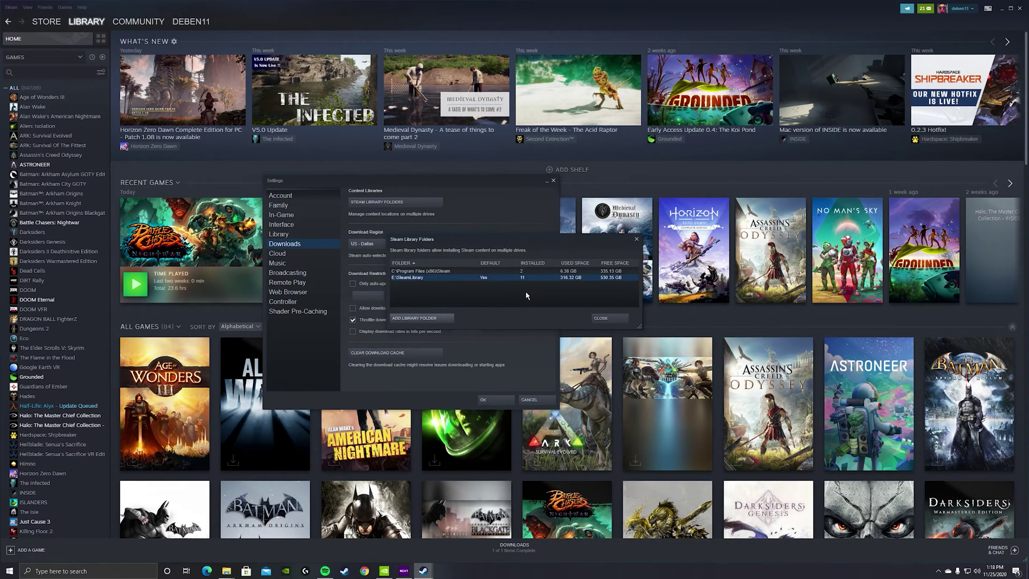
pyautogui.click(610, 319)
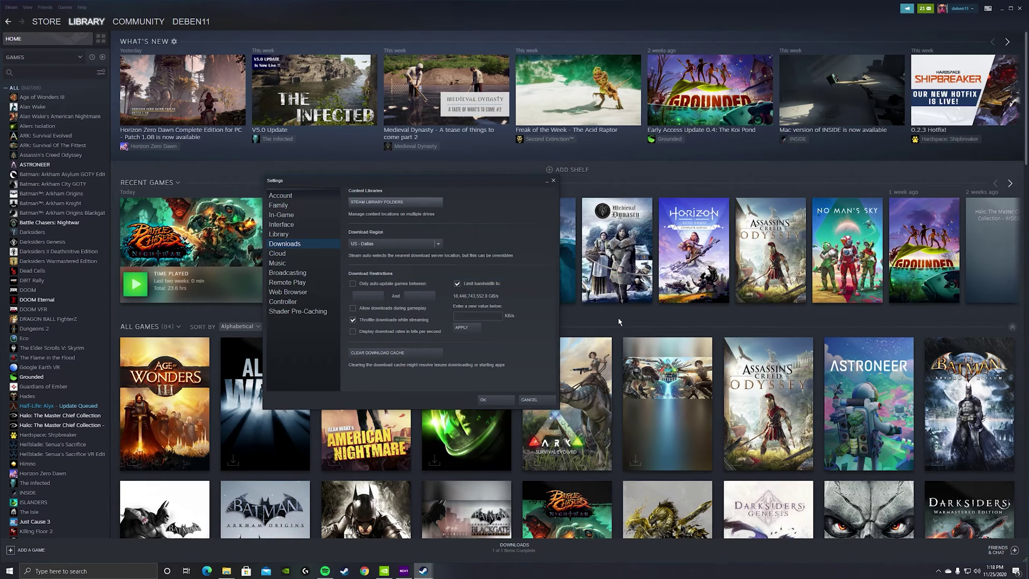
pyautogui.click(553, 180)
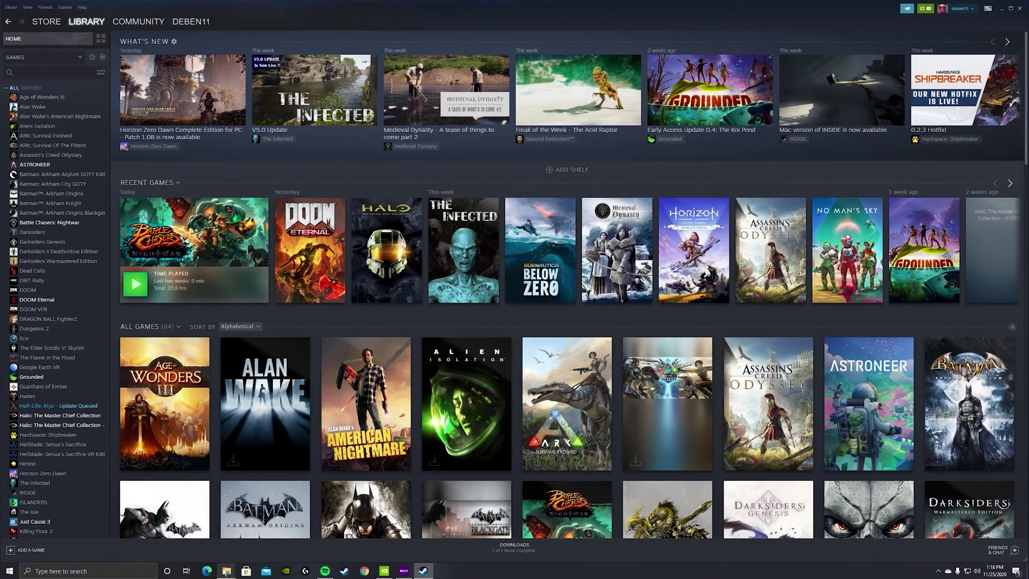
# Step: Switch to File Explorer and open the common folder under E:\SteamLibrary\Steam\steamapps
pyautogui.moveTo(225, 571)
pyautogui.click(269, 539)
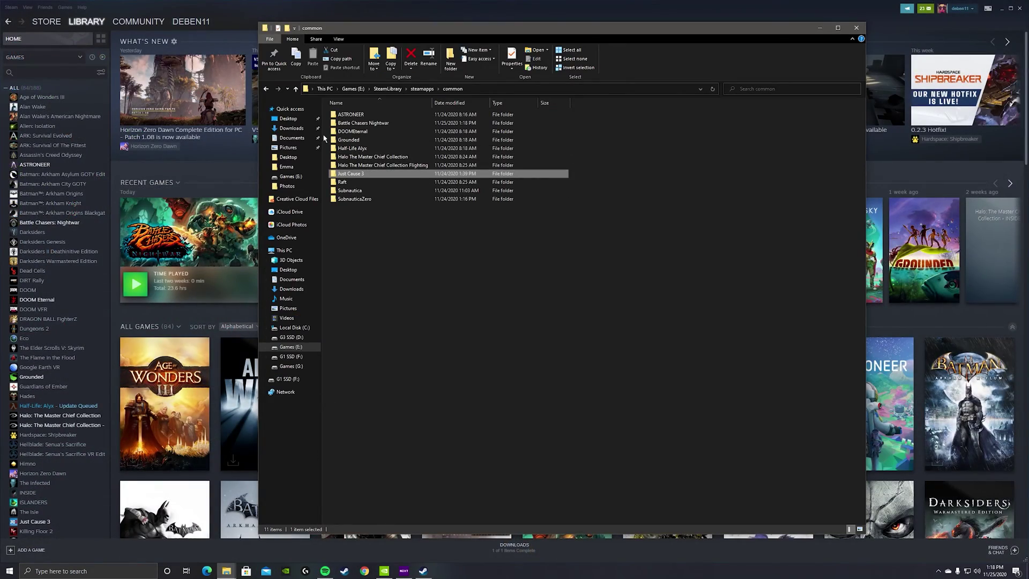
pyautogui.click(266, 89)
pyautogui.click(265, 89)
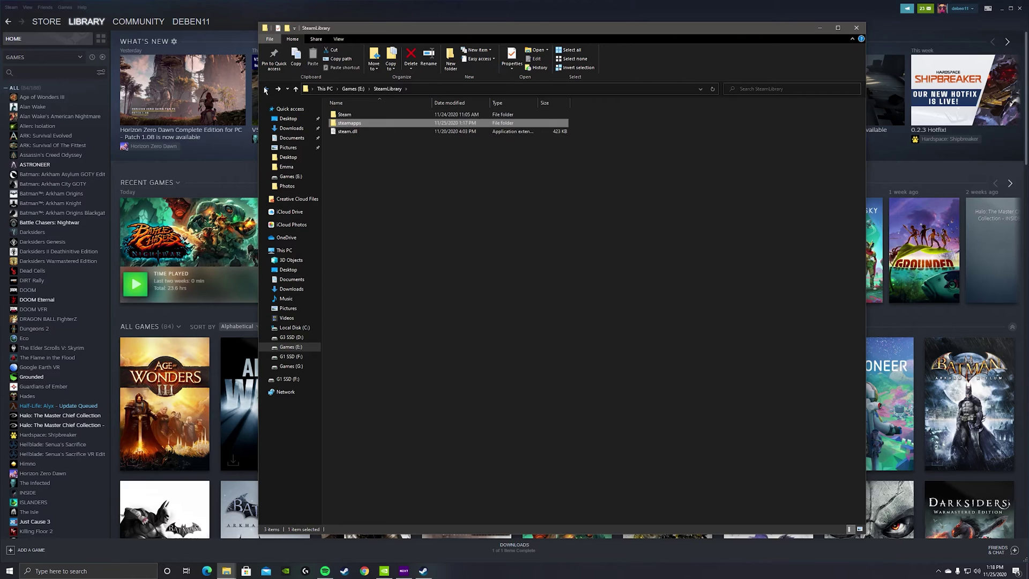
pyautogui.doubleClick(346, 114)
pyautogui.doubleClick(360, 115)
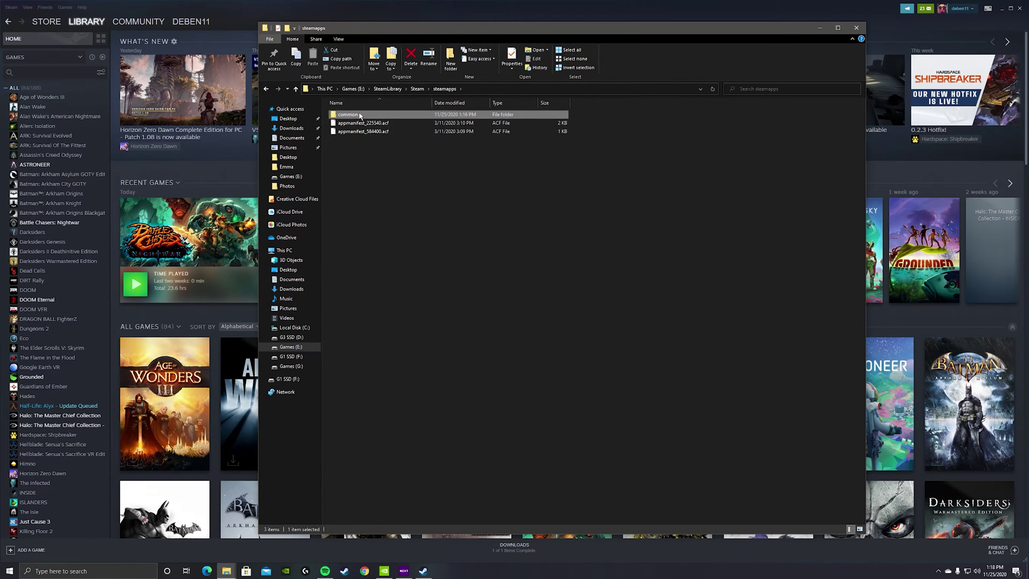
pyautogui.doubleClick(360, 115)
# Step: Run the DOOMVFRx64 application from the DOOM VFR folder, then cancel the DOOM VFR installation
pyautogui.doubleClick(355, 157)
pyautogui.click(355, 157)
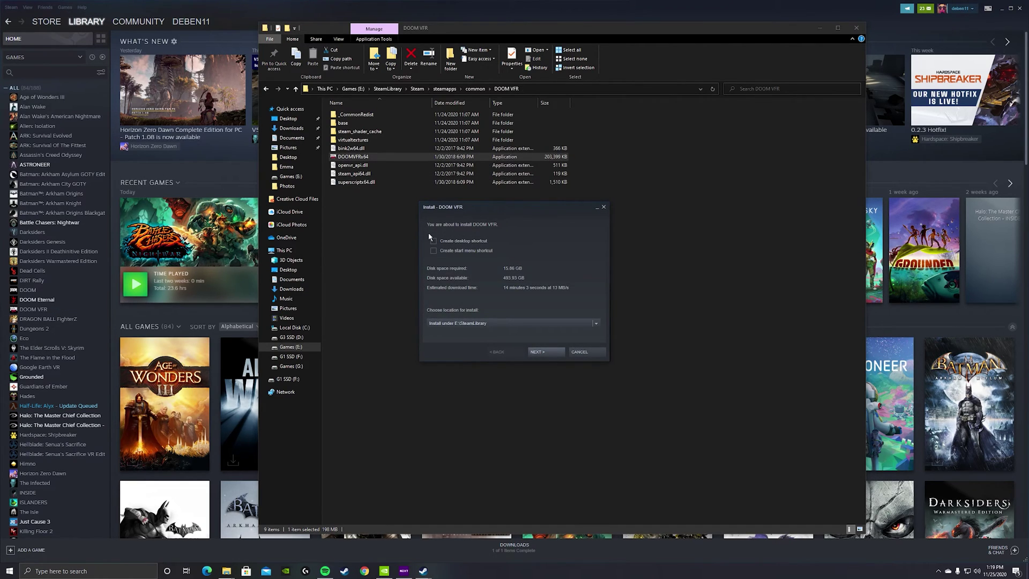
pyautogui.click(580, 354)
# Step: Go back up to the SteamLibrary folder on drive E:, then minimize File Explorer to return to the Steam library
pyautogui.click(265, 89)
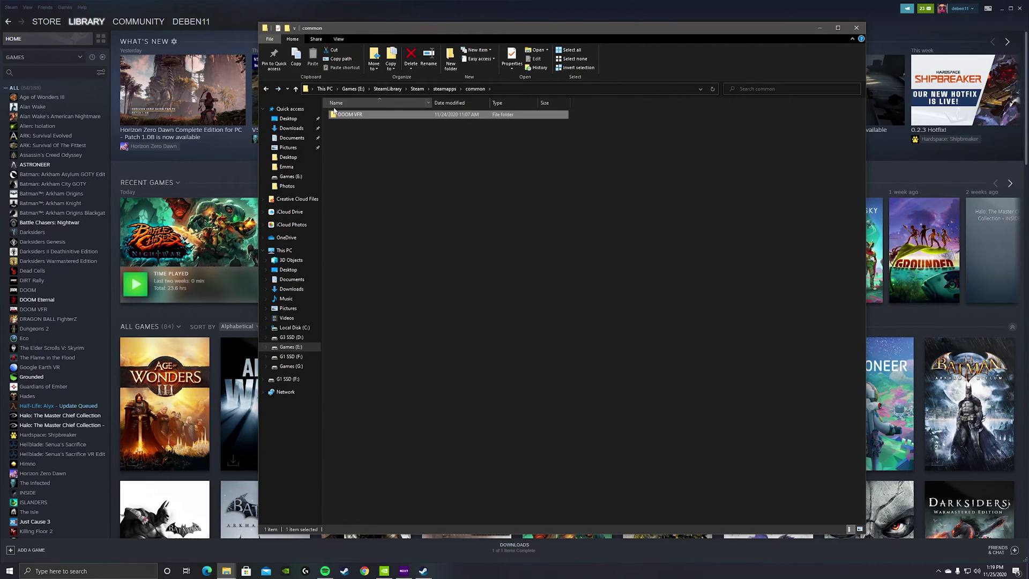
pyautogui.click(266, 88)
pyautogui.click(266, 88)
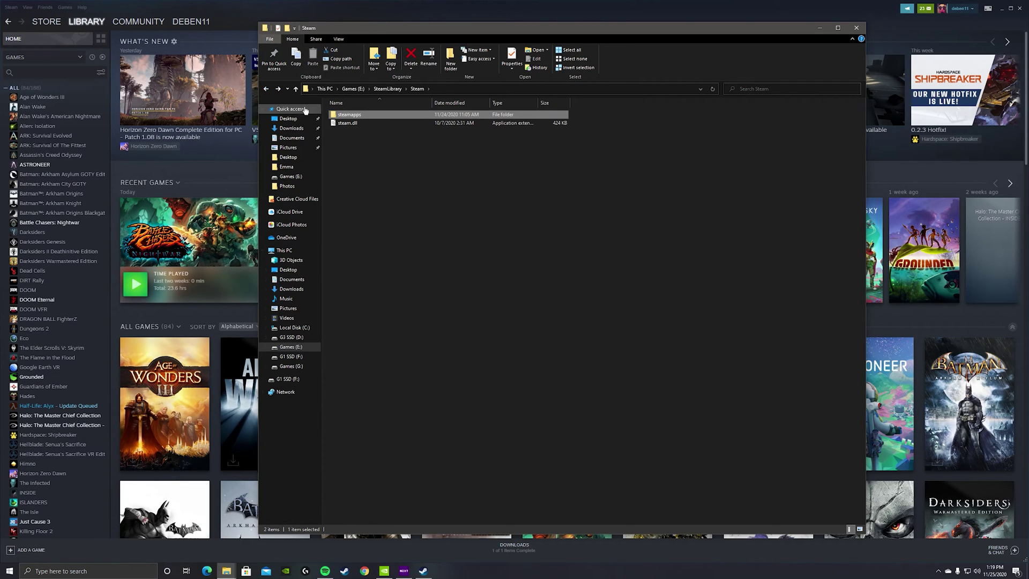
pyautogui.click(264, 92)
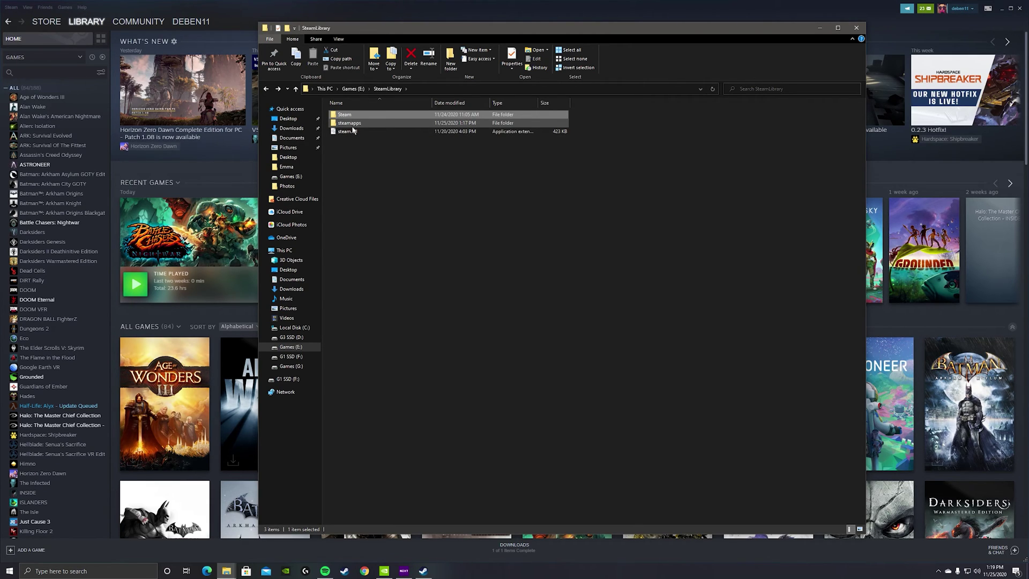
pyautogui.click(819, 27)
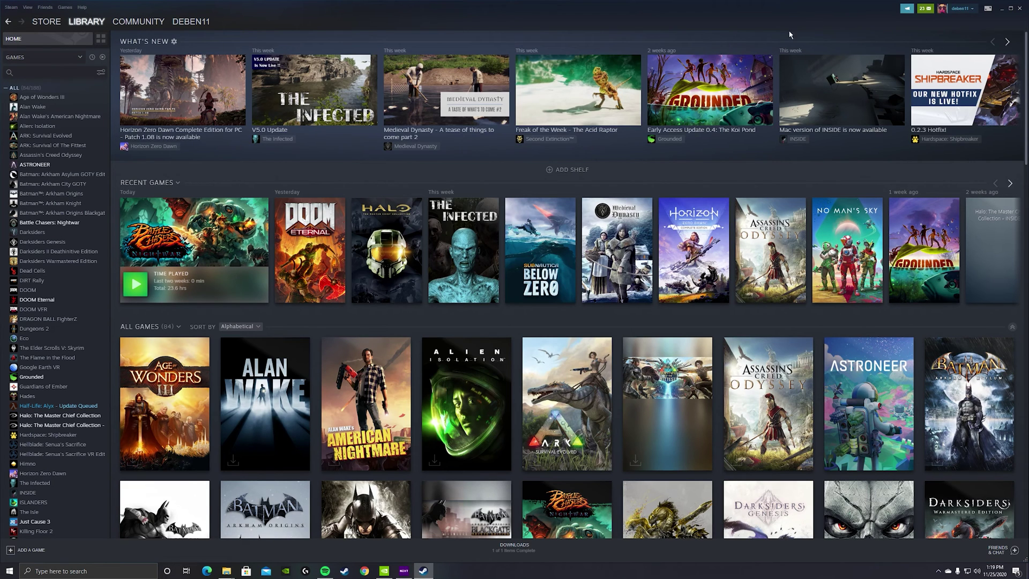
pyautogui.moveTo(650, 68)
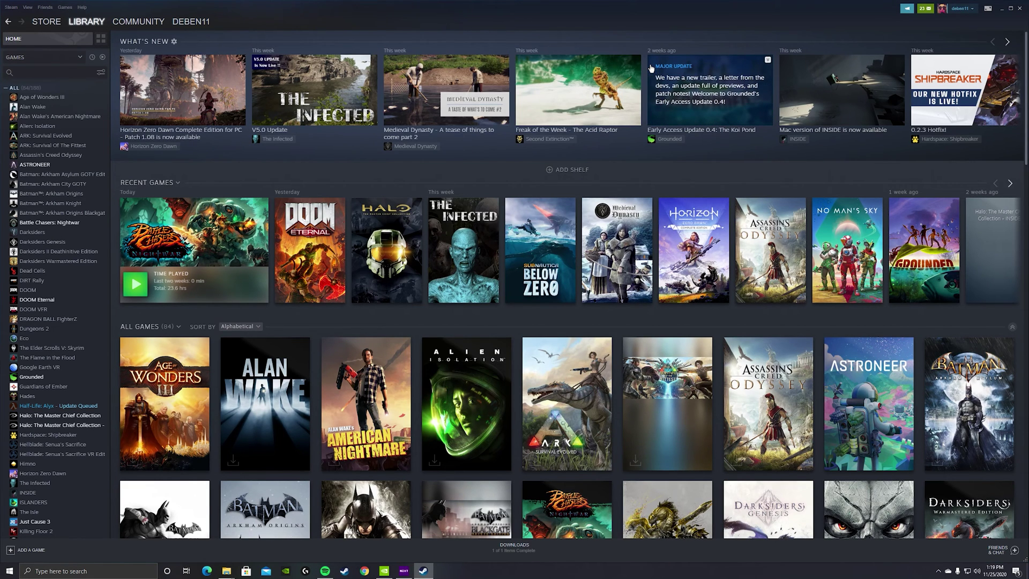